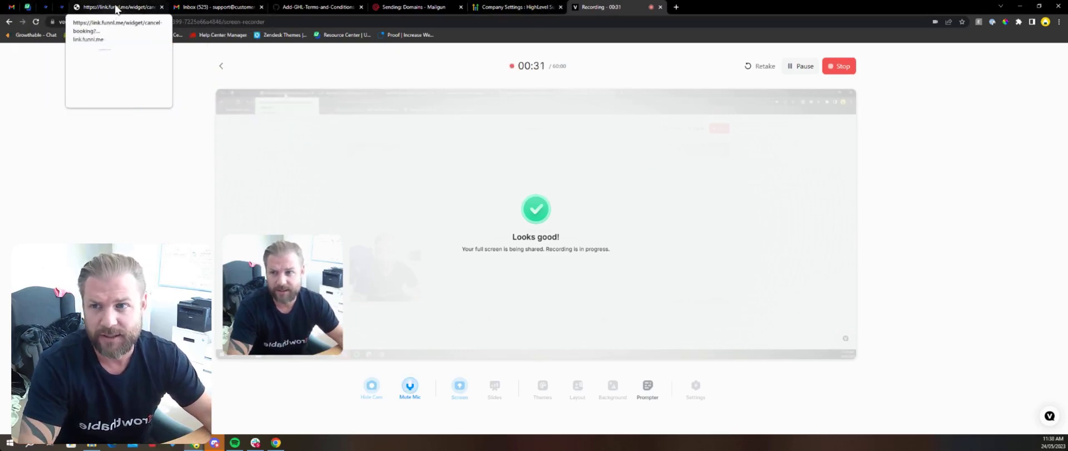
Close the link.funnl.me appointment-cancellation tab and bring up the GitHub form.html code page
{"action": "left_click", "coordinate": [138, 12]}
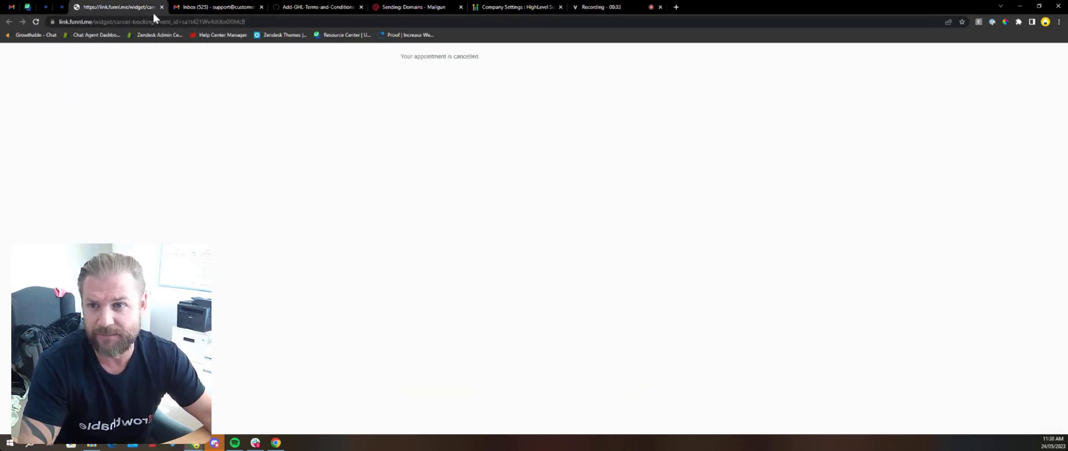
{"action": "left_click", "coordinate": [162, 6]}
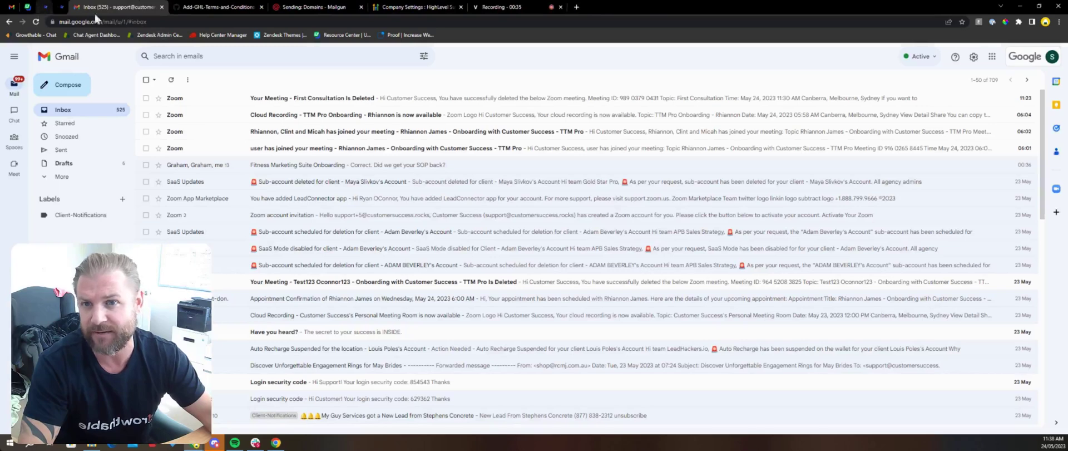
{"action": "left_click", "coordinate": [236, 7]}
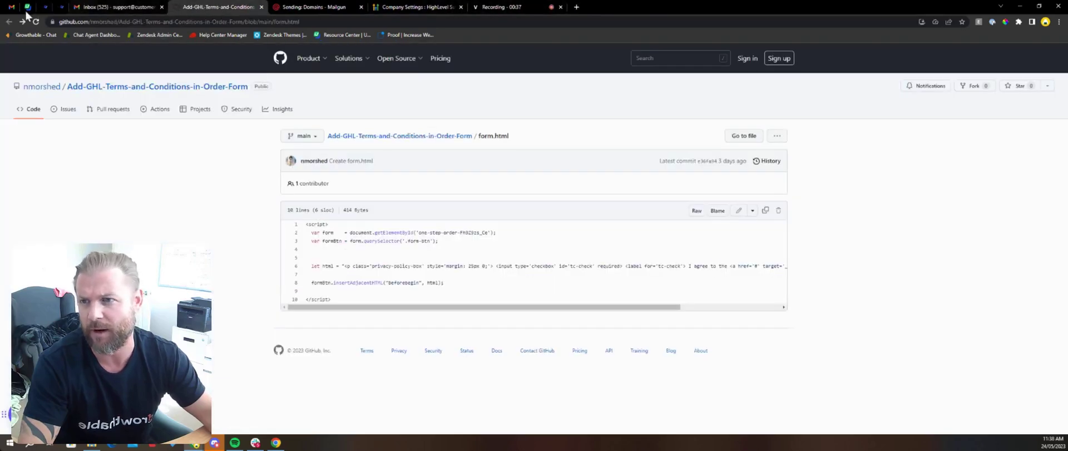
Book the contact a Tattoo Consultation on 24 May 2023 in the 1:00–1:30 pm slot
{"action": "left_click", "coordinate": [60, 7]}
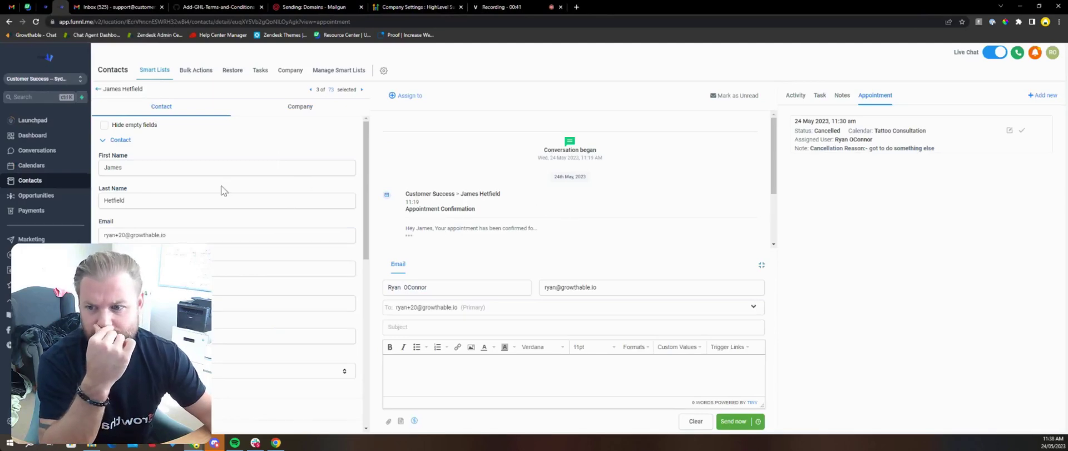
{"action": "mouse_move", "coordinate": [467, 217]}
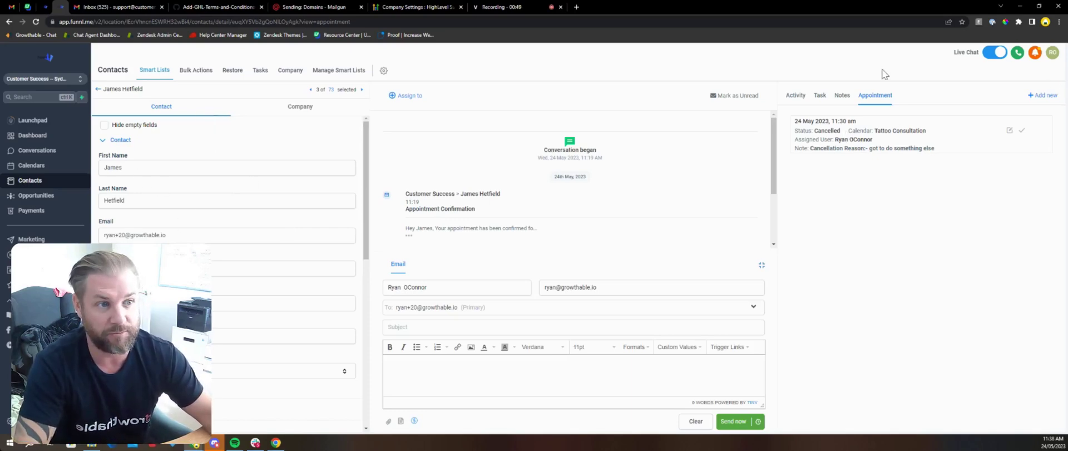
{"action": "left_click", "coordinate": [1041, 98]}
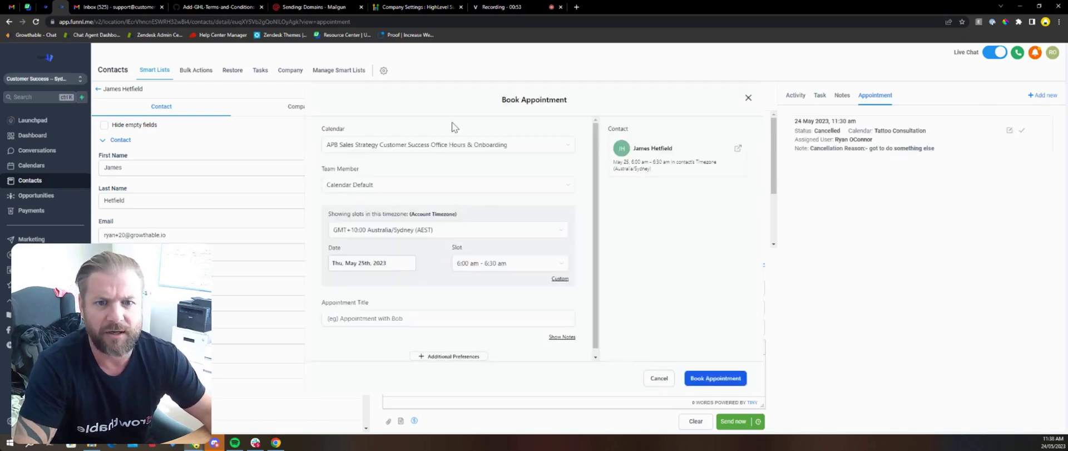
{"action": "left_click", "coordinate": [504, 147]}
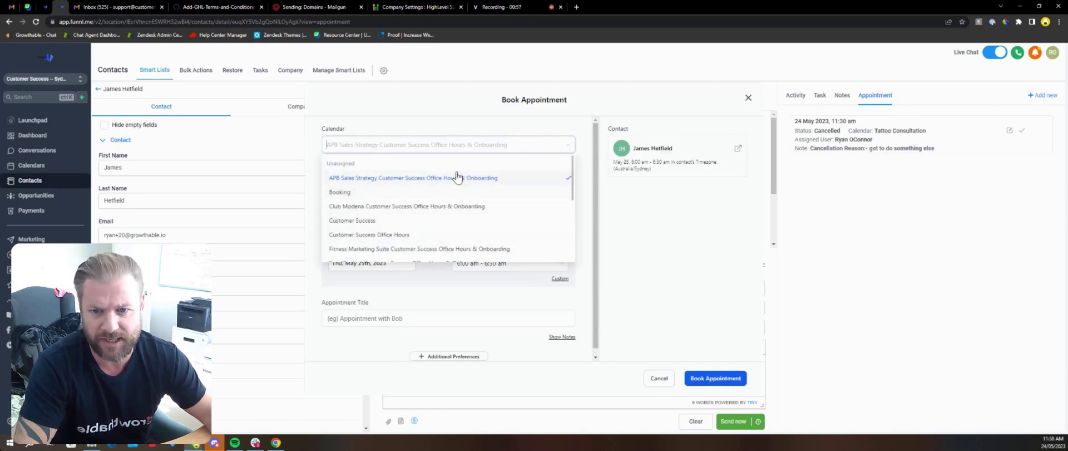
{"action": "scroll", "coordinate": [453, 184], "scroll_direction": "down", "scroll_amount": 5}
{"action": "scroll", "coordinate": [462, 192], "scroll_direction": "down", "scroll_amount": 5}
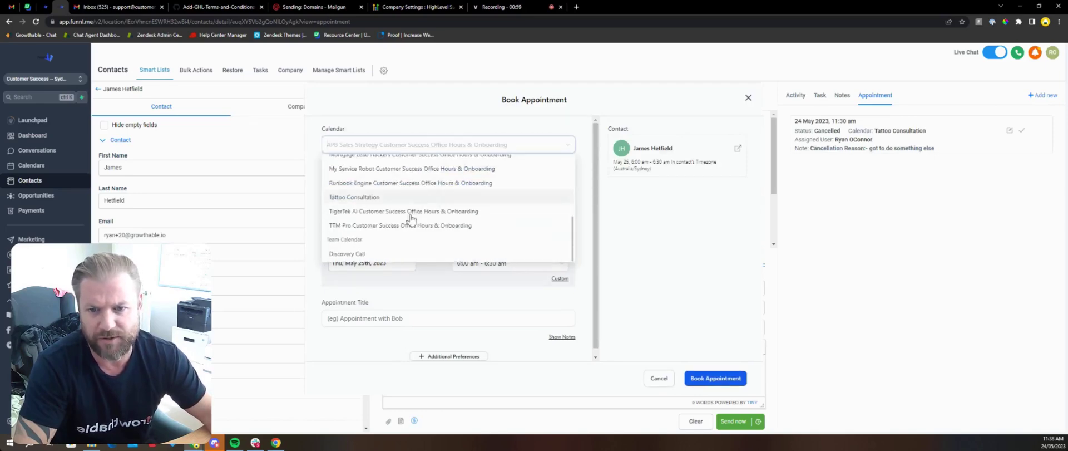
{"action": "scroll", "coordinate": [384, 243], "scroll_direction": "up", "scroll_amount": 10}
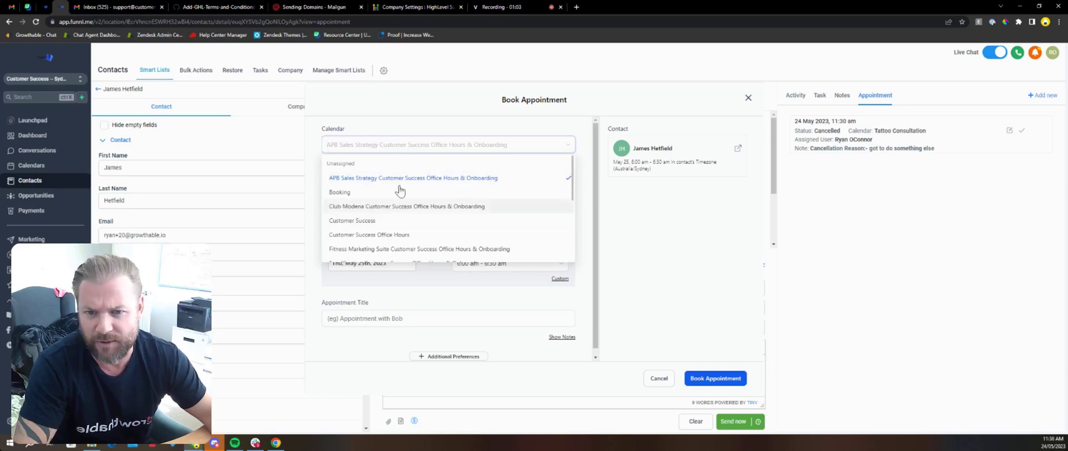
{"action": "type", "text": "ta"}
{"action": "left_click", "coordinate": [354, 192]}
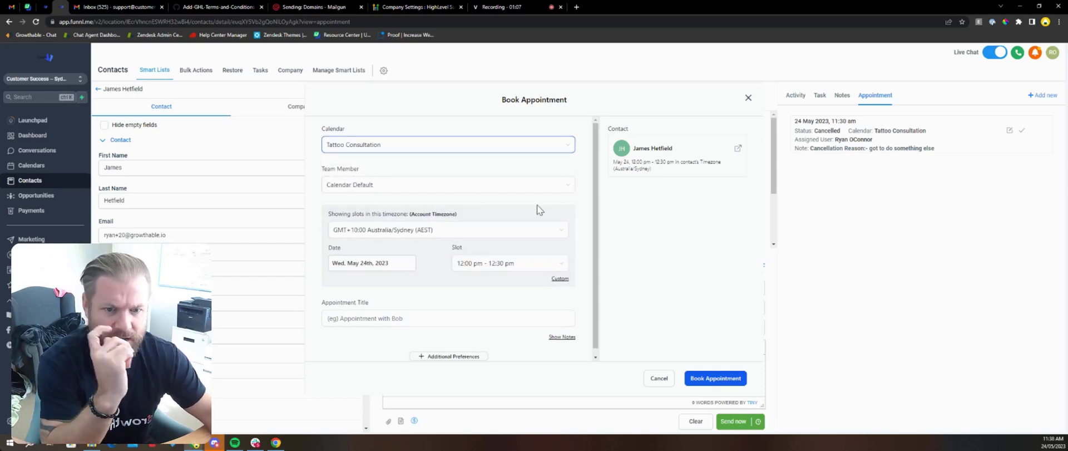
{"action": "left_click", "coordinate": [498, 265]}
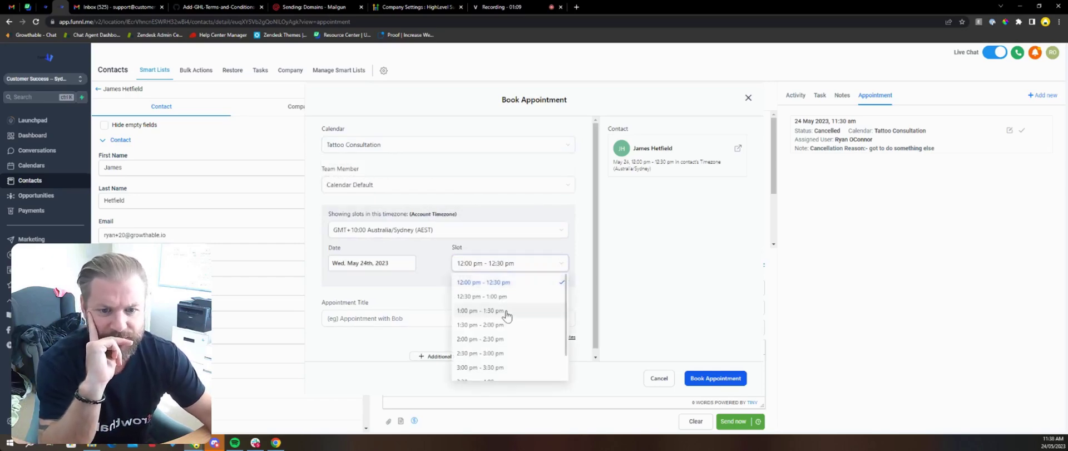
{"action": "left_click", "coordinate": [504, 310]}
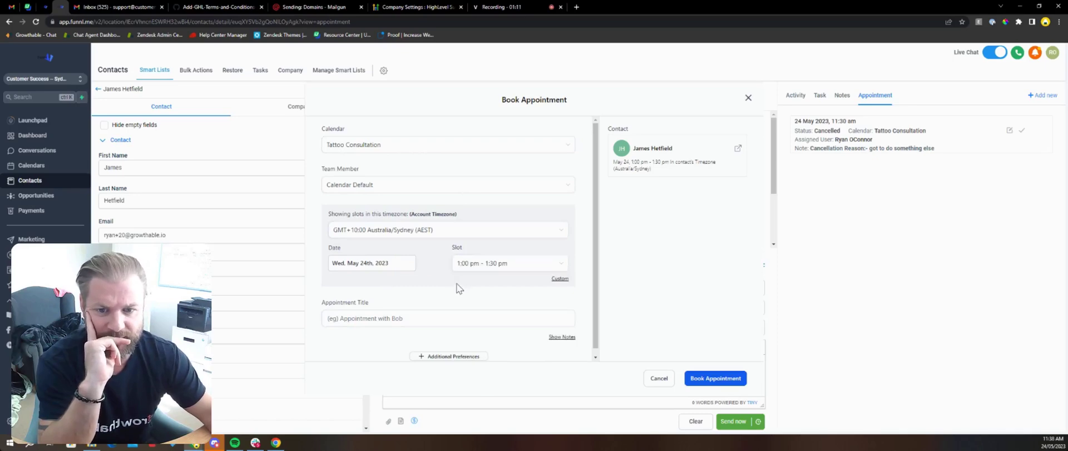
{"action": "scroll", "coordinate": [459, 265], "scroll_direction": "down", "scroll_amount": 1}
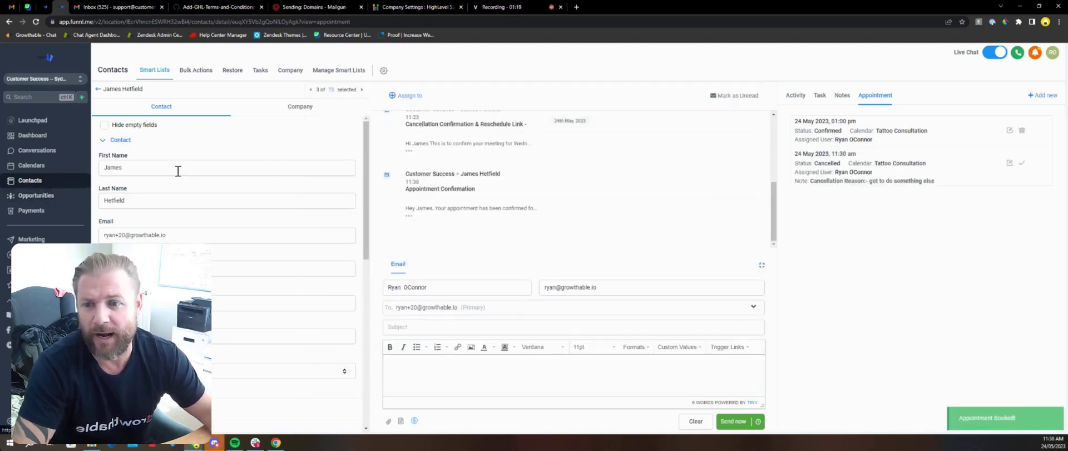
Save the top waitlisted contact's Waitlisted Category as Priority and return to the contacts list
{"action": "left_click", "coordinate": [34, 180]}
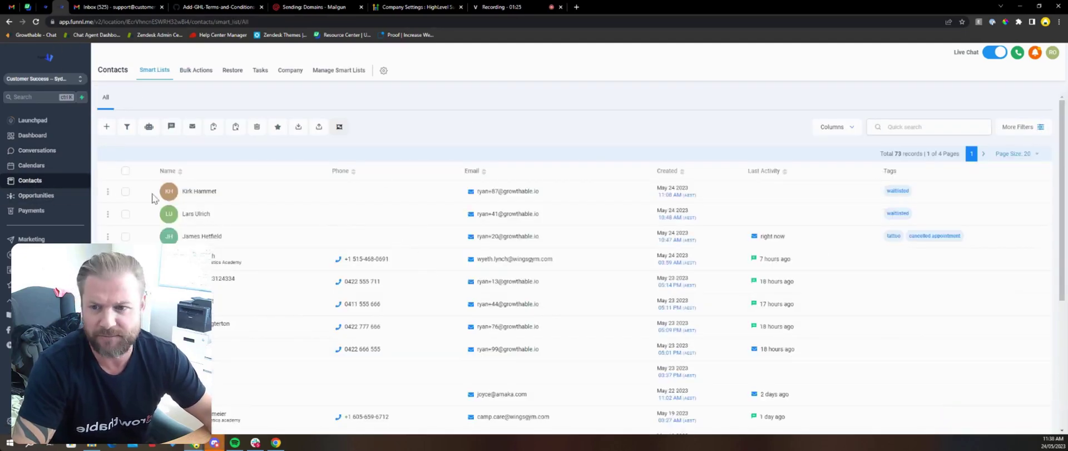
{"action": "left_click", "coordinate": [196, 192]}
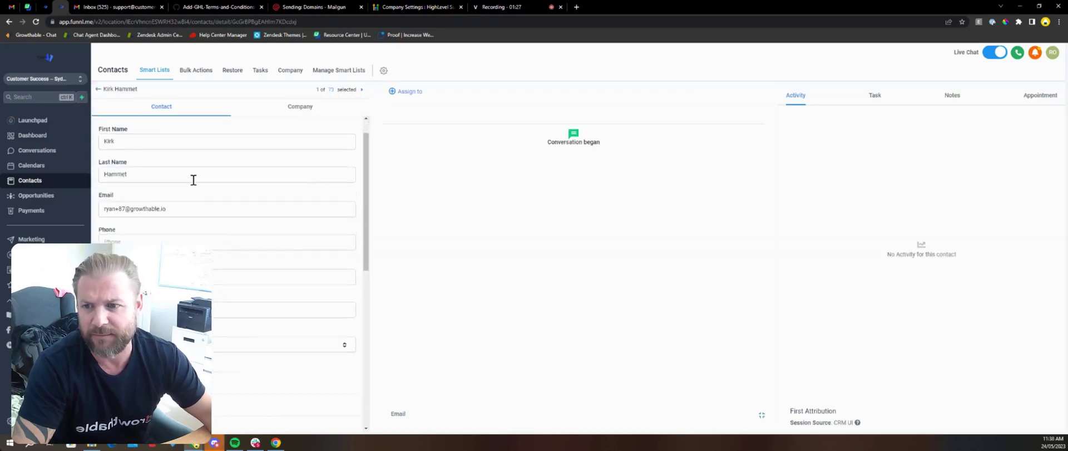
{"action": "scroll", "coordinate": [193, 176], "scroll_direction": "down", "scroll_amount": 5}
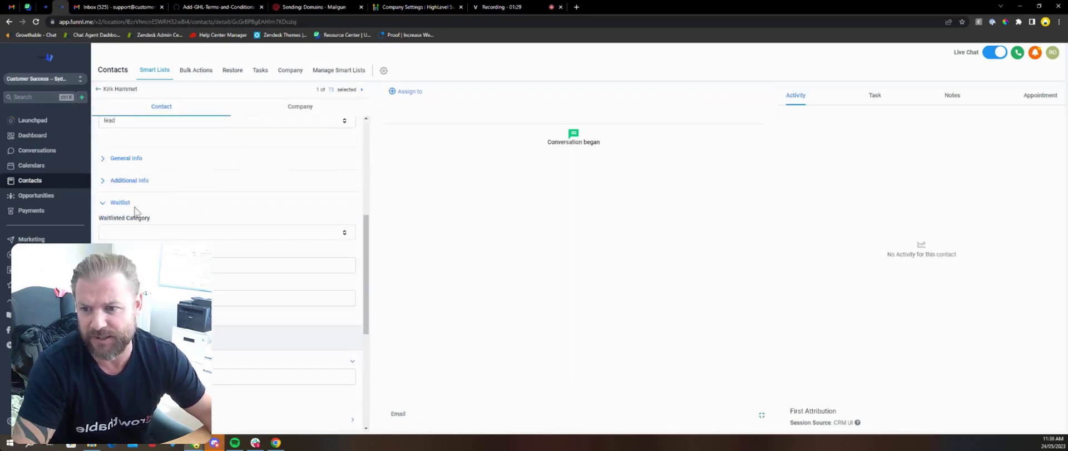
{"action": "left_click", "coordinate": [148, 236]}
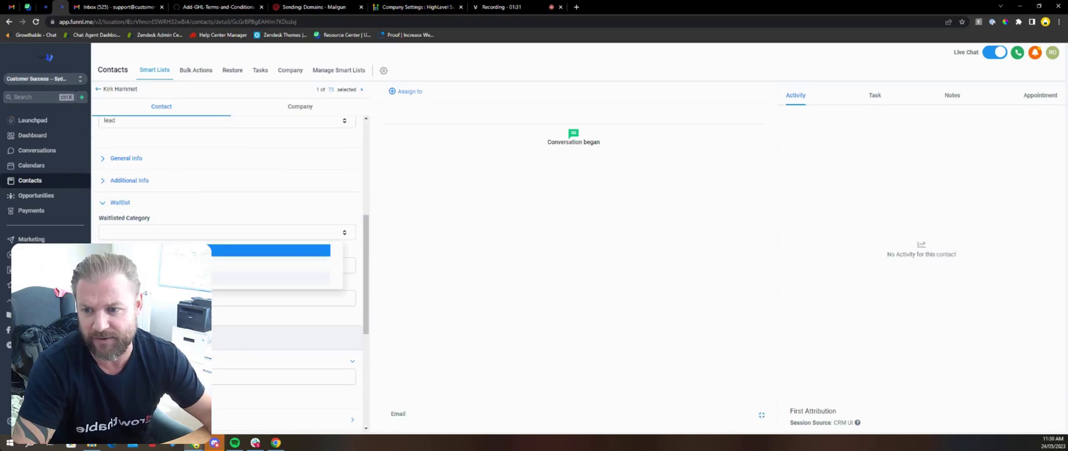
{"action": "left_click", "coordinate": [148, 277]}
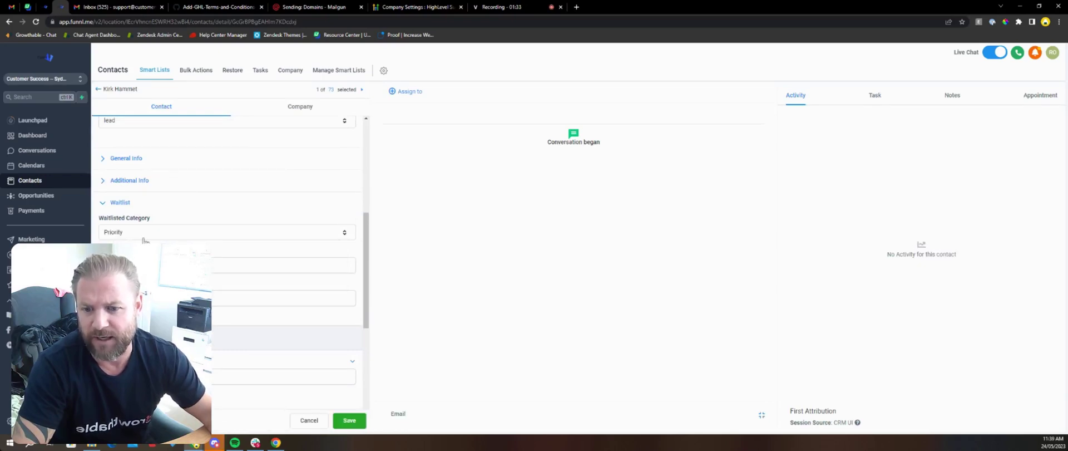
{"action": "left_click", "coordinate": [341, 421]}
{"action": "scroll", "coordinate": [139, 217], "scroll_direction": "down", "scroll_amount": 3}
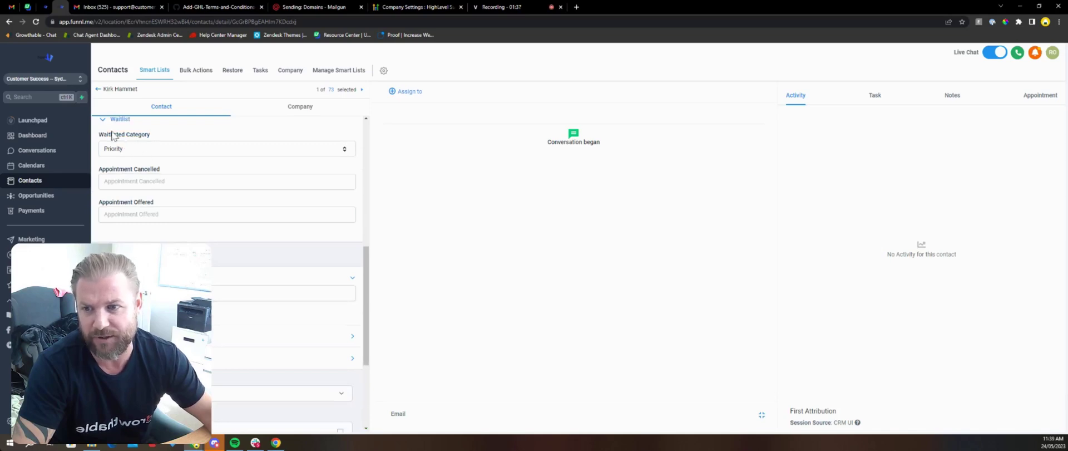
{"action": "scroll", "coordinate": [189, 241], "scroll_direction": "up", "scroll_amount": 10}
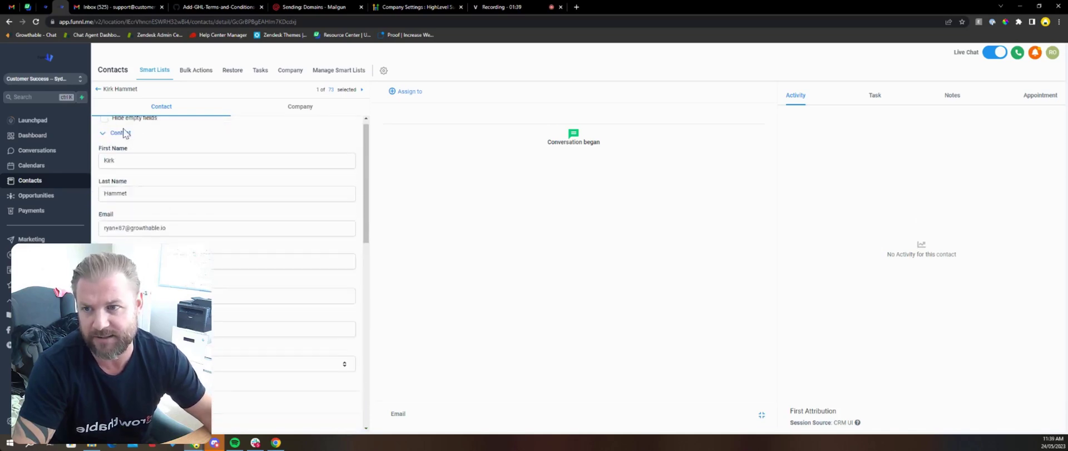
{"action": "left_click", "coordinate": [98, 89]}
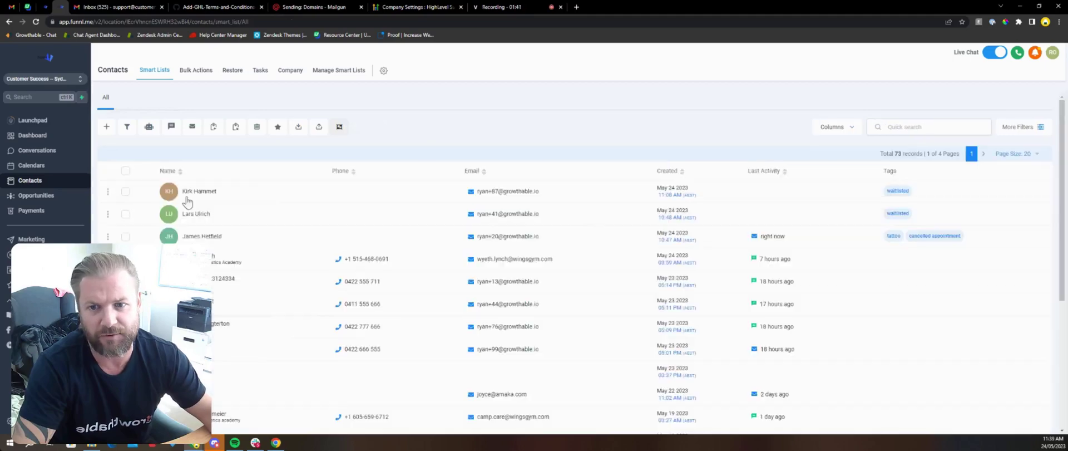
Set the second waitlisted contact's Waitlisted Category to Normal, then go back to the contacts list
{"action": "left_click", "coordinate": [174, 222]}
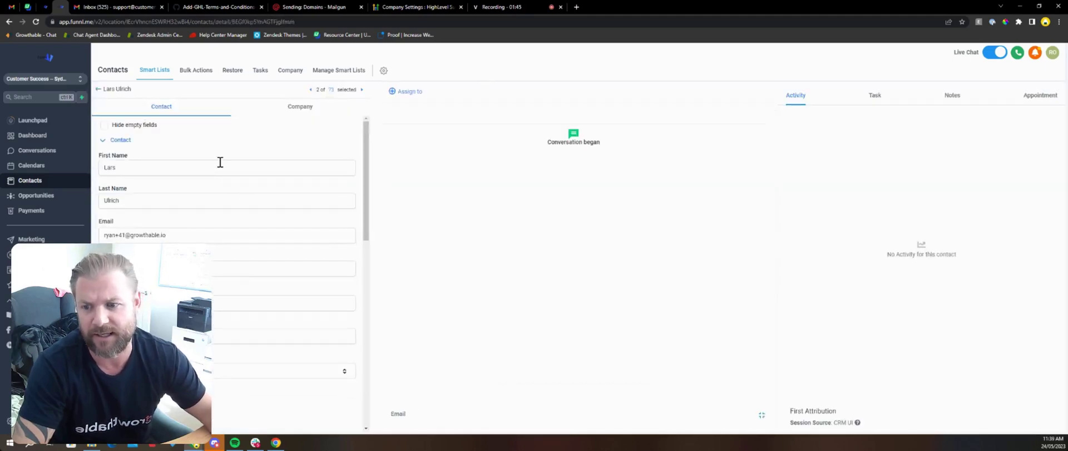
{"action": "scroll", "coordinate": [211, 195], "scroll_direction": "down", "scroll_amount": 5}
{"action": "scroll", "coordinate": [203, 231], "scroll_direction": "down", "scroll_amount": 5}
{"action": "left_click", "coordinate": [150, 149]}
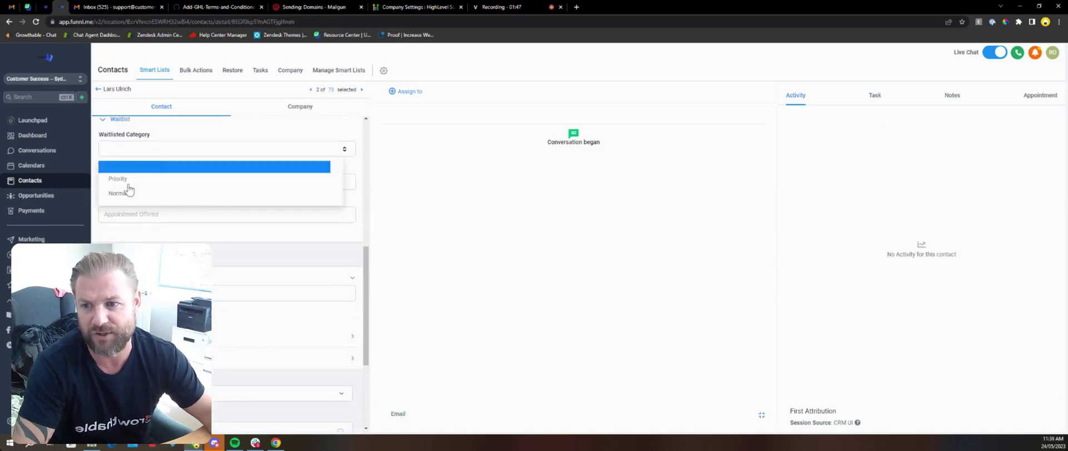
{"action": "left_click", "coordinate": [133, 192]}
{"action": "scroll", "coordinate": [246, 257], "scroll_direction": "up", "scroll_amount": 3}
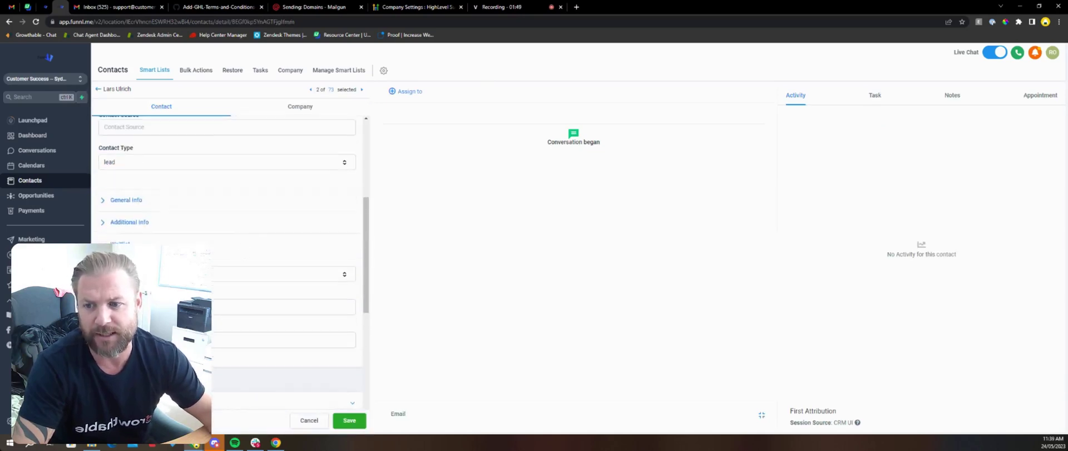
{"action": "scroll", "coordinate": [243, 253], "scroll_direction": "down", "scroll_amount": 3}
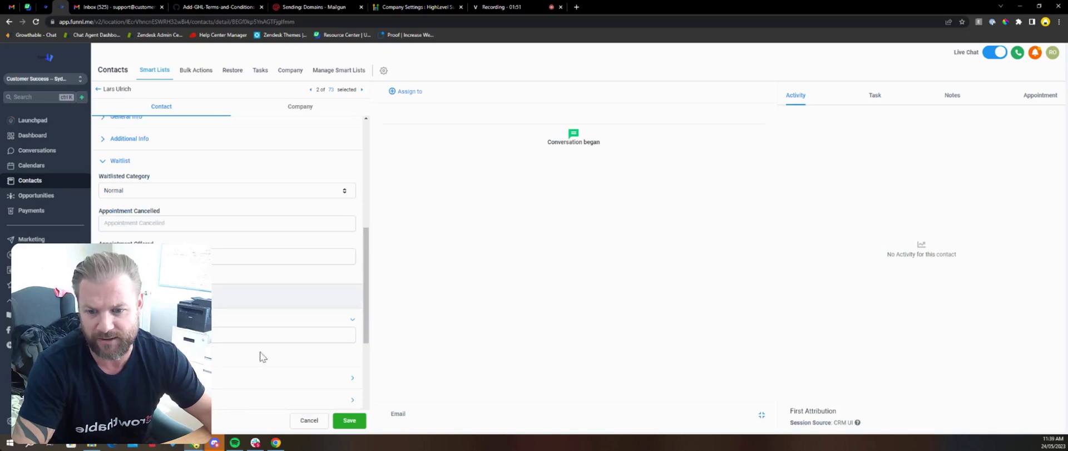
{"action": "scroll", "coordinate": [261, 356], "scroll_direction": "down", "scroll_amount": 1}
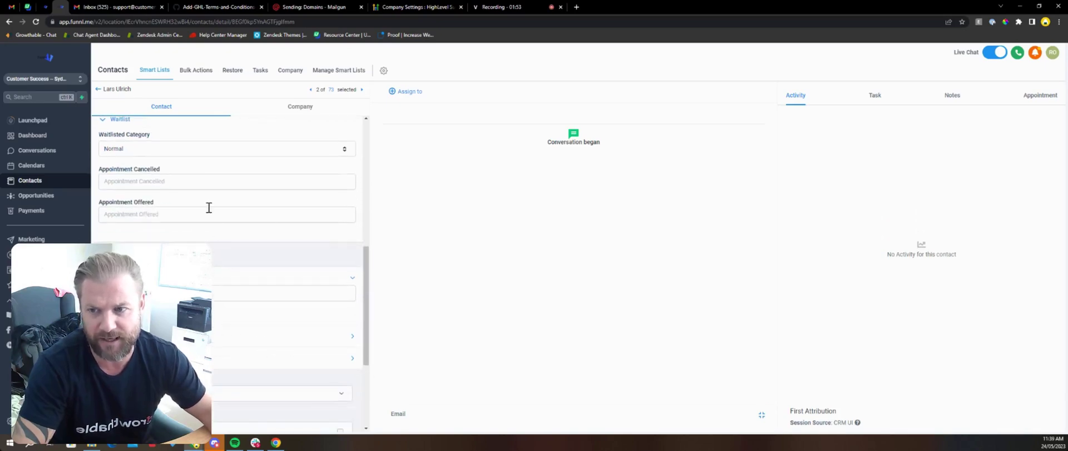
{"action": "scroll", "coordinate": [209, 206], "scroll_direction": "up", "scroll_amount": 3}
{"action": "left_click", "coordinate": [98, 88]}
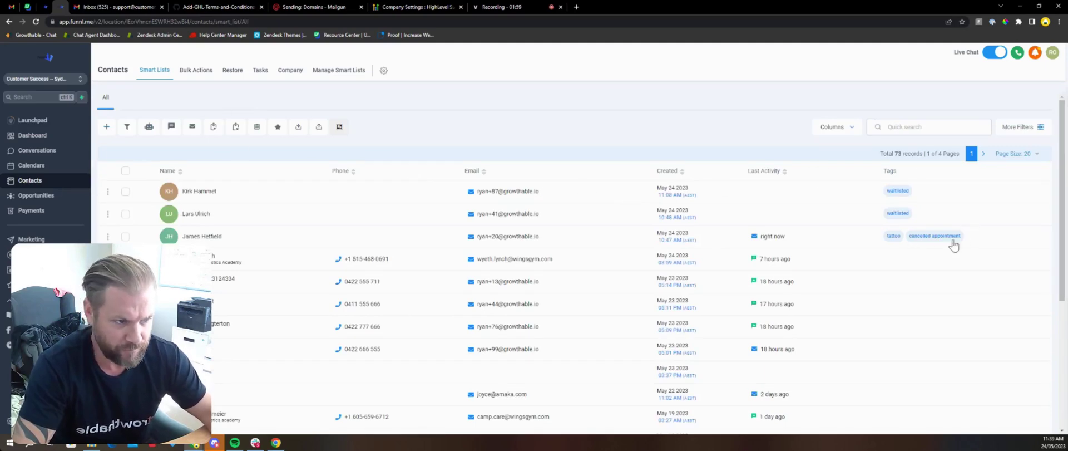
Review the cancelled contact's record, which now has only the tattoo tag, and return to the list
{"action": "left_click", "coordinate": [200, 236]}
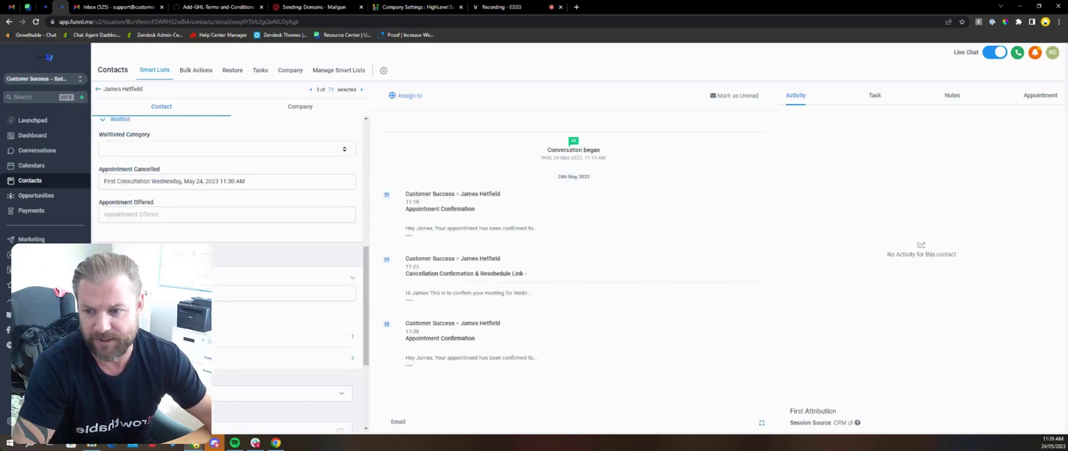
{"action": "scroll", "coordinate": [128, 146], "scroll_direction": "up", "scroll_amount": 5}
{"action": "scroll", "coordinate": [129, 147], "scroll_direction": "up", "scroll_amount": 5}
{"action": "left_click", "coordinate": [96, 90]}
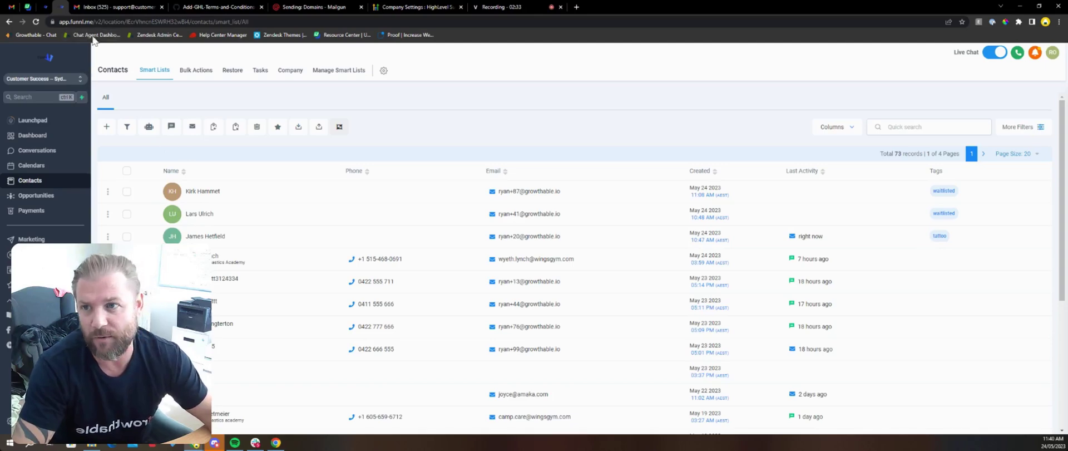
Move from HighLevel's contacts list to the Gmail inbox
{"action": "left_click", "coordinate": [89, 9]}
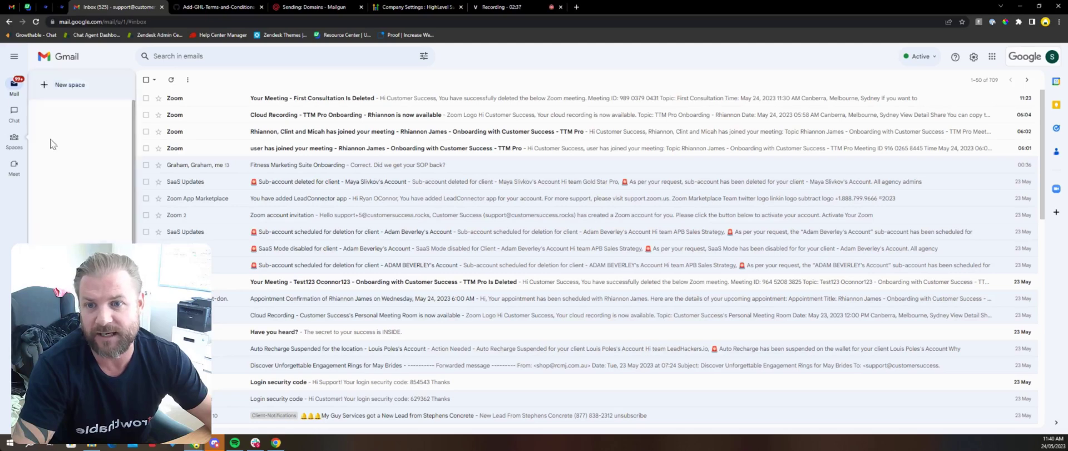
Open the Appointment Confirmation email in the other Gmail account's inbox
{"action": "left_click", "coordinate": [14, 8]}
{"action": "left_click", "coordinate": [212, 100]}
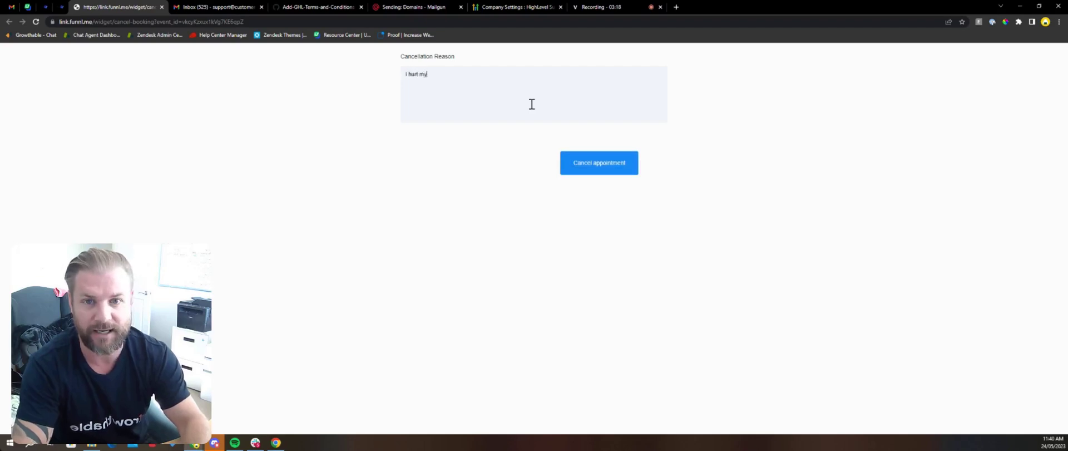
Cancel the 1:00 pm appointment with reason 'I hurt my leg and cant walk!', then return to Gmail
{"action": "type", "text": " leg and cat"}
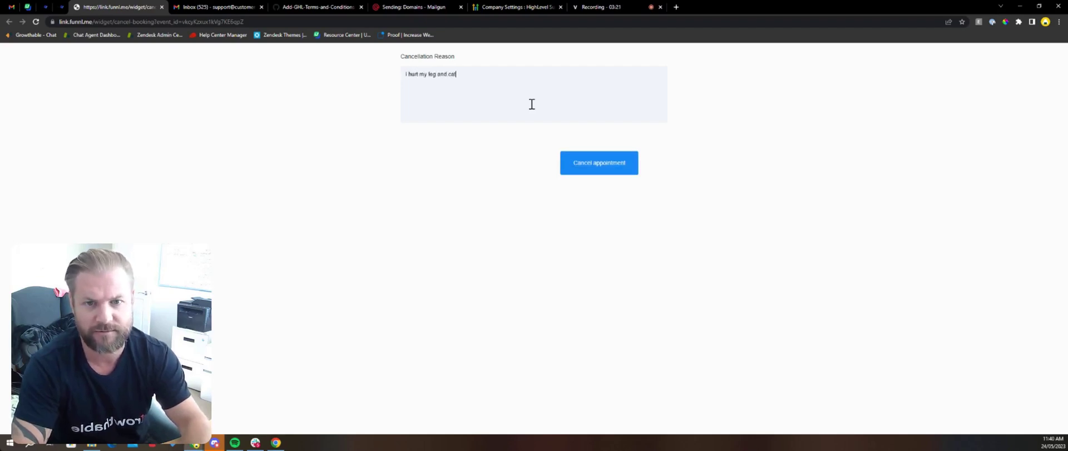
{"action": "key", "text": "BackSpace"}
{"action": "type", "text": "ny "}
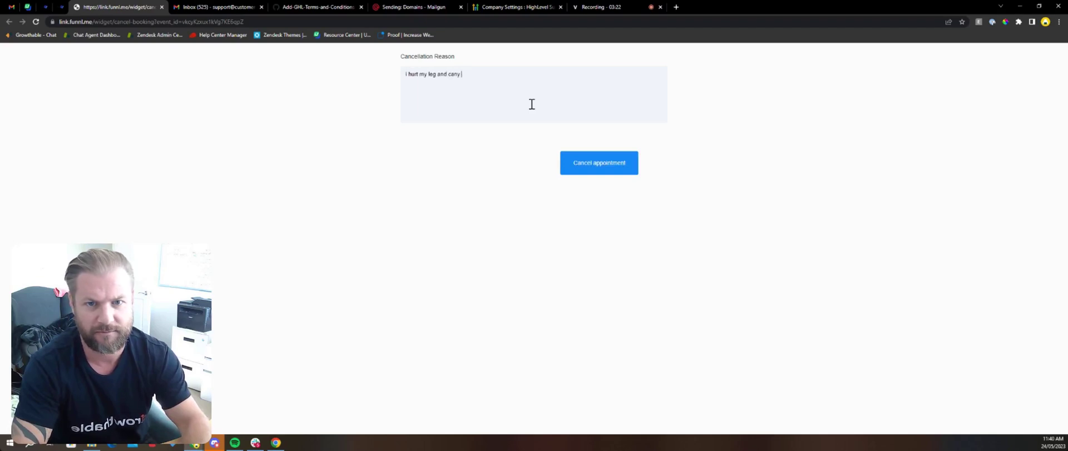
{"action": "key", "text": "BackSpace"}
{"action": "key", "text": "BackSpace"}
{"action": "type", "text": "t walk!"}
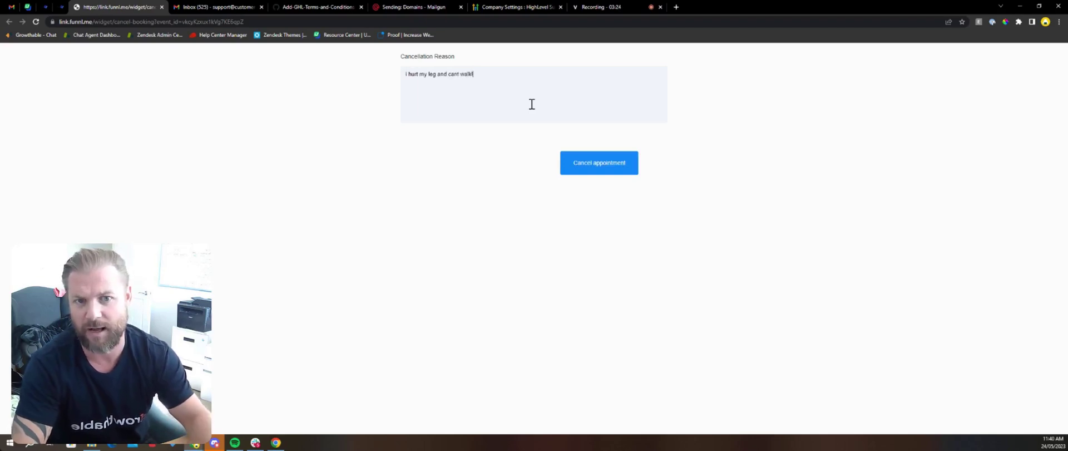
{"action": "left_click", "coordinate": [583, 165]}
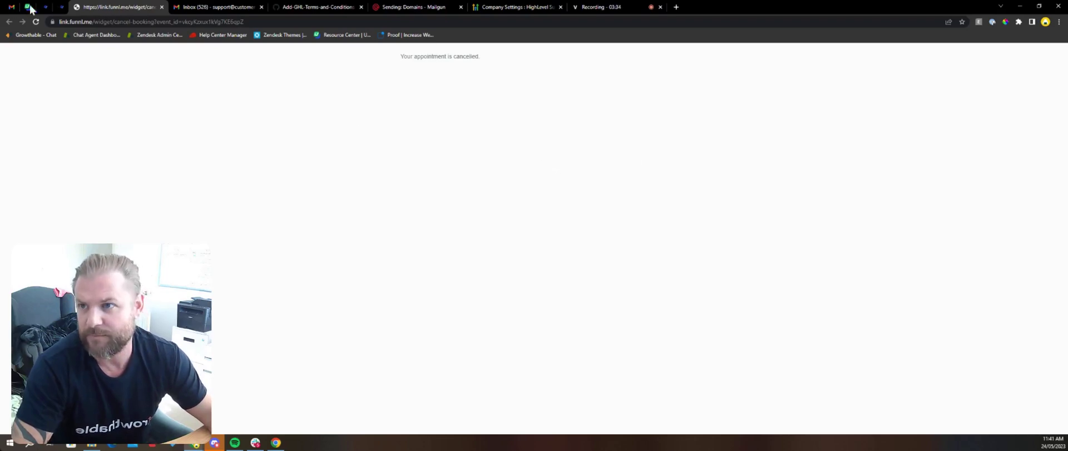
{"action": "left_click", "coordinate": [11, 8]}
Read the Cancellation Confirmation & Reschedule Link email, then go back to the inbox list
{"action": "left_click", "coordinate": [58, 111]}
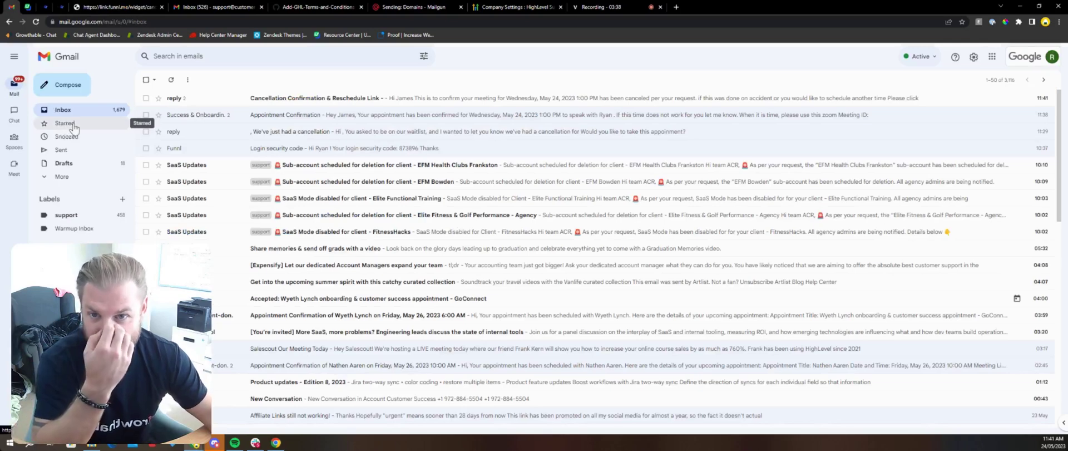
{"action": "left_click", "coordinate": [277, 101]}
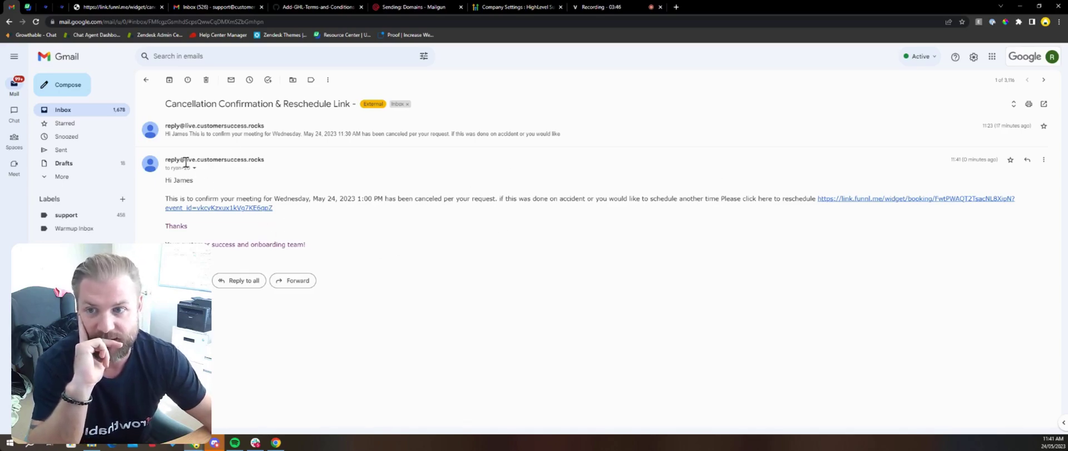
{"action": "left_click", "coordinate": [93, 113]}
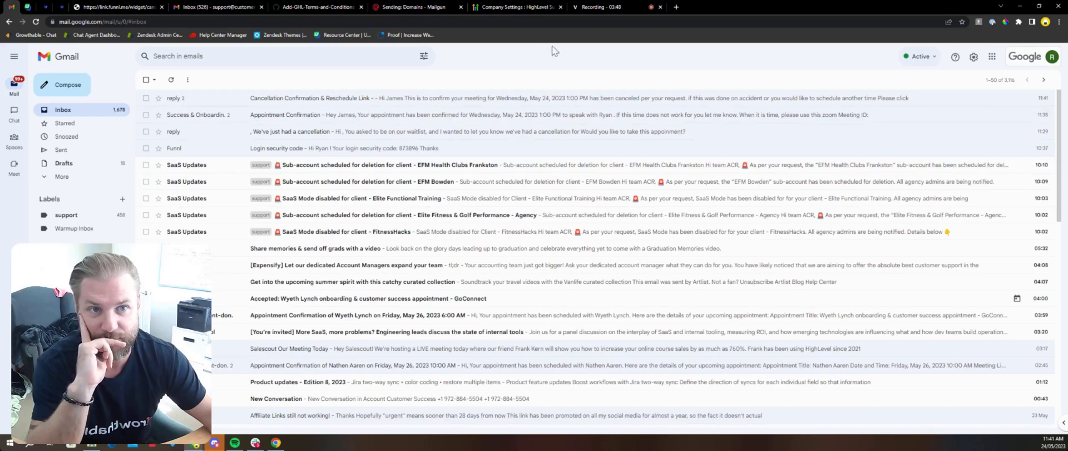
{"action": "left_click", "coordinate": [606, 7]}
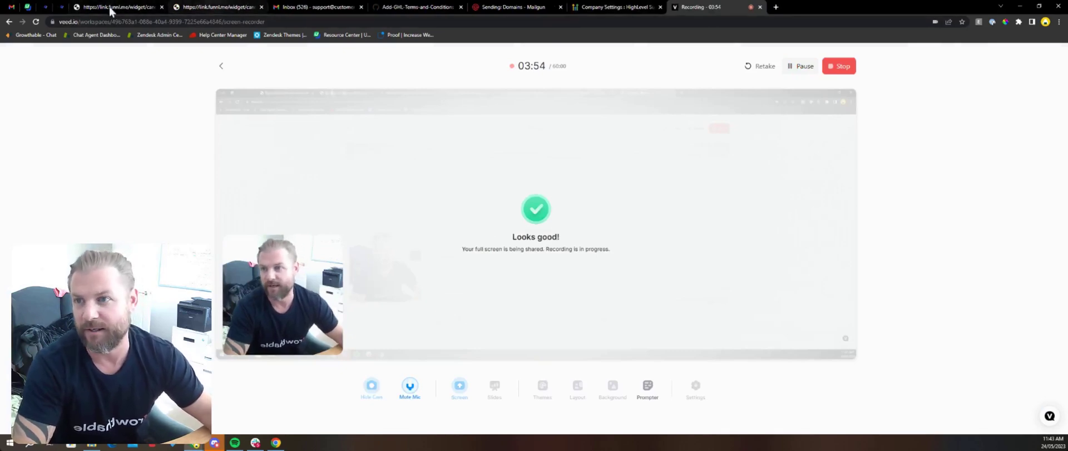
Cancel the second booking (3:30 PM) from its cancellation form and return to Gmail
{"action": "left_click", "coordinate": [18, 7]}
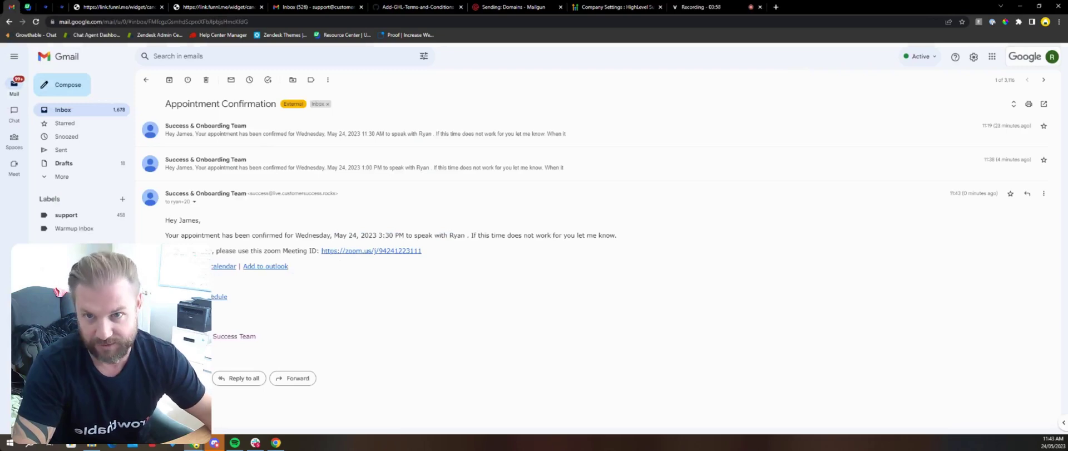
{"action": "left_click", "coordinate": [119, 7]}
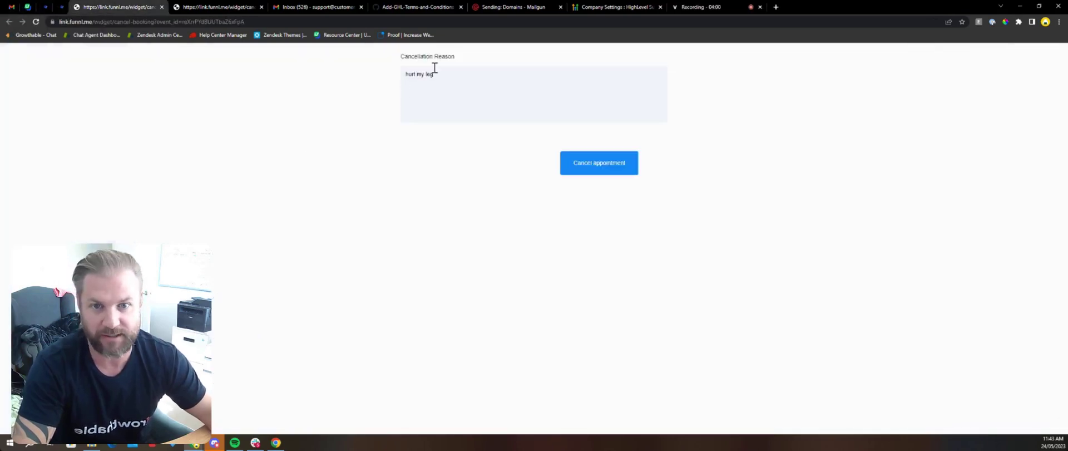
{"action": "left_click", "coordinate": [607, 168]}
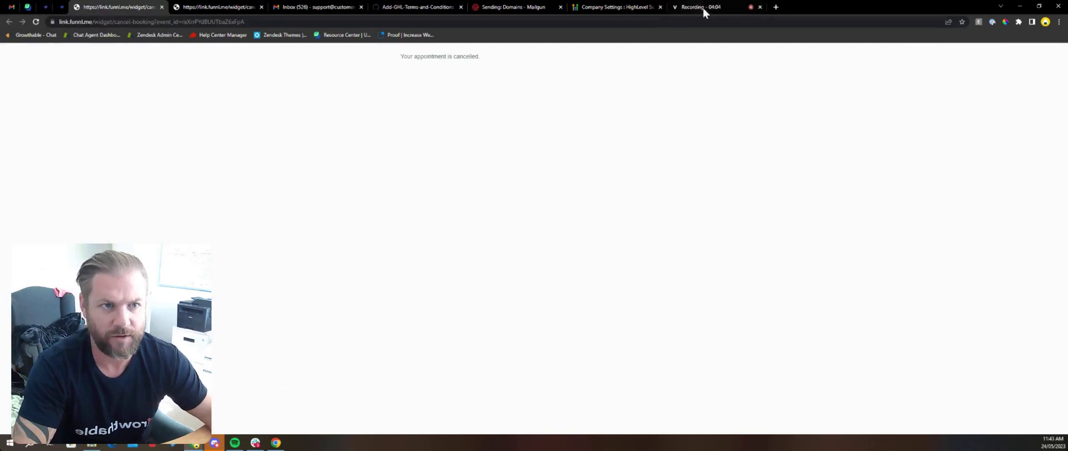
{"action": "left_click", "coordinate": [14, 11]}
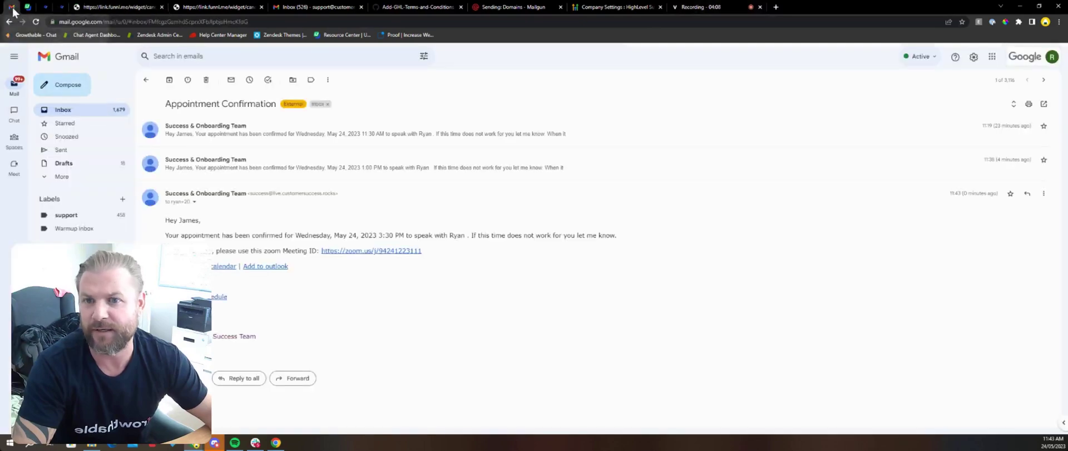
Open the newest "We've just had a cancellation" email and highlight its cancellation and slot-taken lines
{"action": "left_click", "coordinate": [57, 111]}
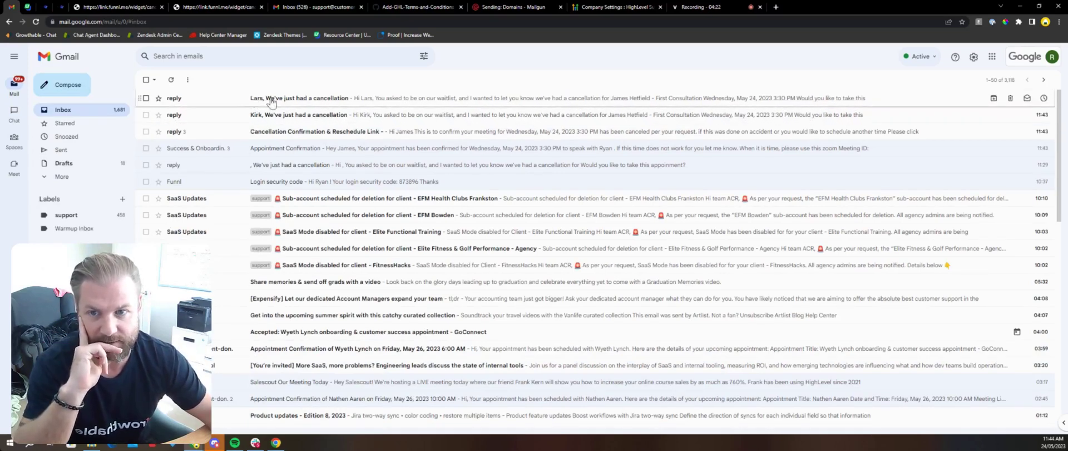
{"action": "left_click", "coordinate": [328, 117]}
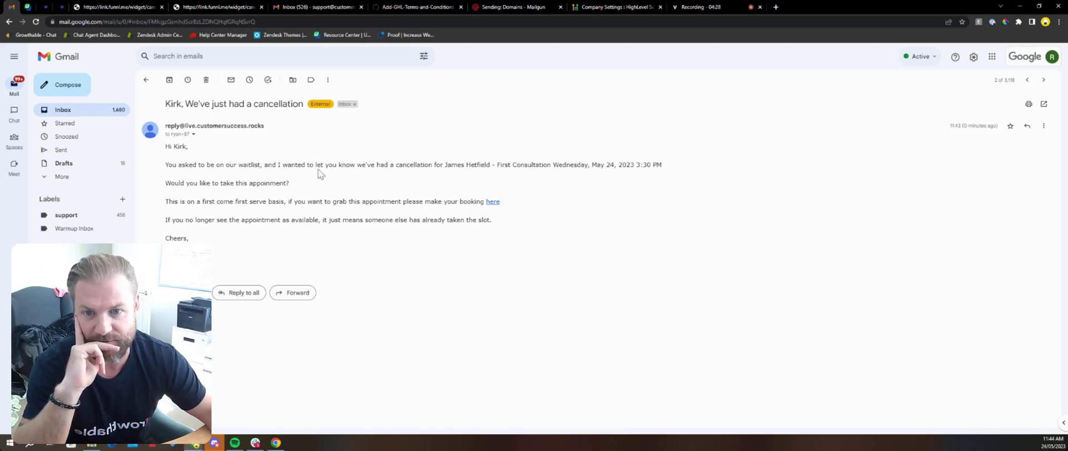
{"action": "left_click_drag", "start_coordinate": [305, 164], "coordinate": [413, 165]}
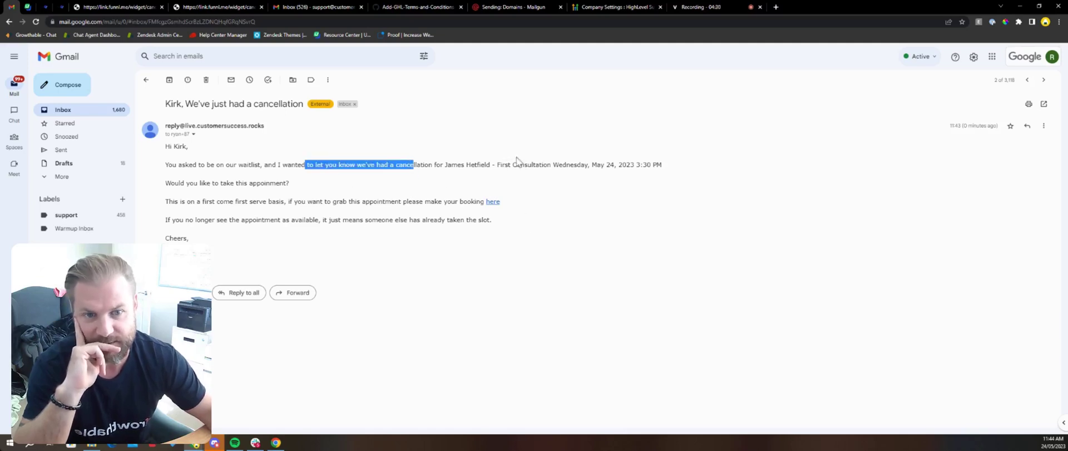
{"action": "left_click_drag", "start_coordinate": [485, 164], "coordinate": [581, 165]}
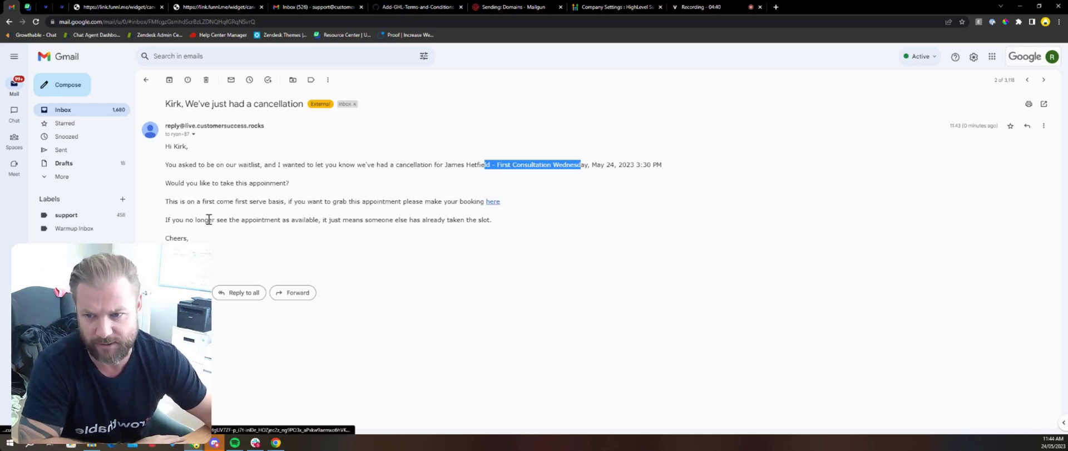
{"action": "left_click_drag", "start_coordinate": [185, 219], "coordinate": [295, 219]}
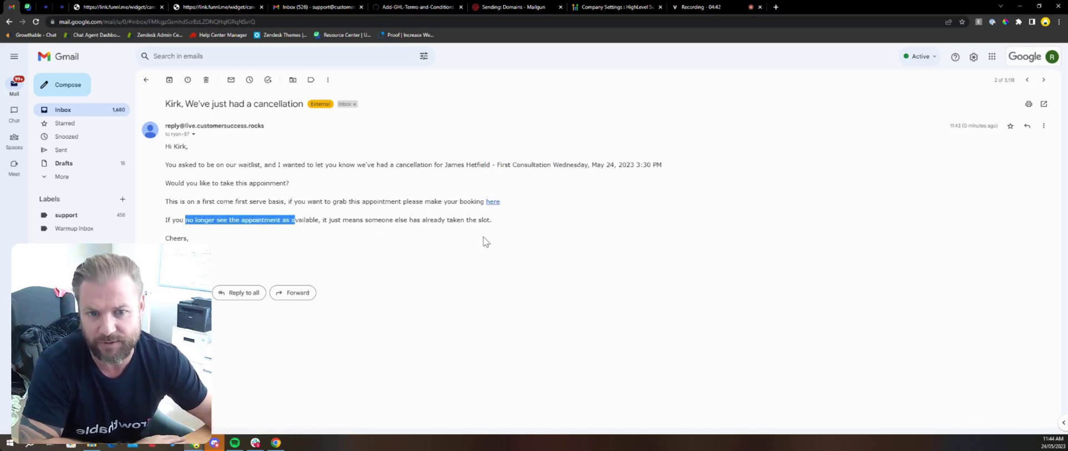
Highlight the cancelled booking's name, First Consultation type and the freed May 24 3:30 PM slot
{"action": "left_click", "coordinate": [273, 196]}
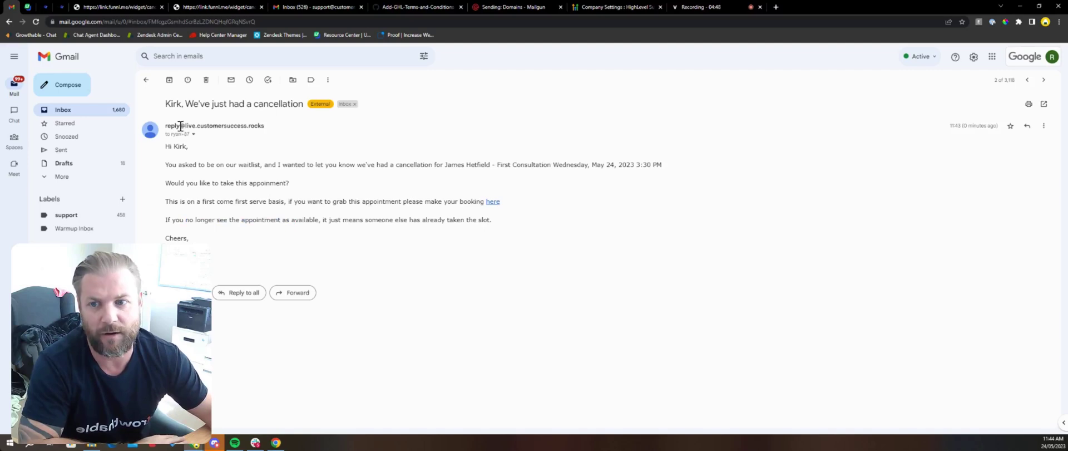
{"action": "left_click_drag", "start_coordinate": [492, 165], "coordinate": [443, 162]}
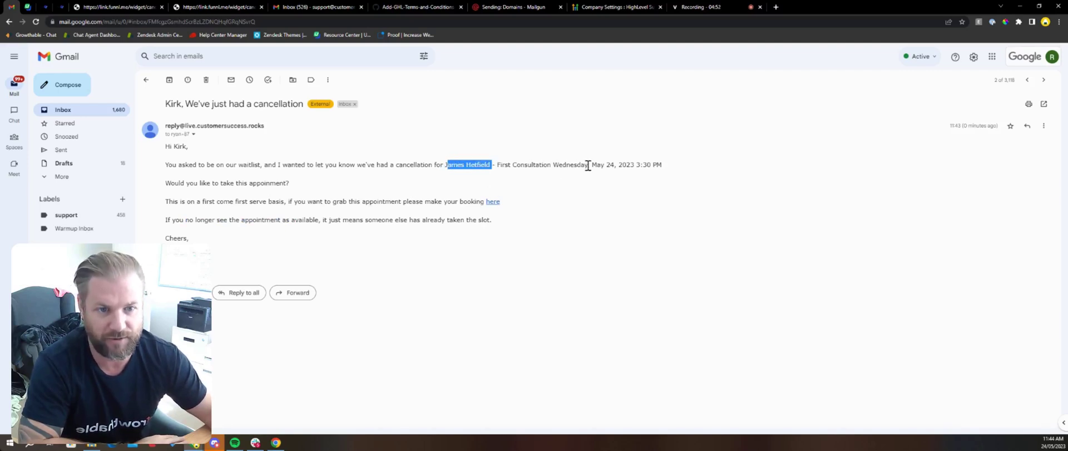
{"action": "left_click_drag", "start_coordinate": [554, 165], "coordinate": [456, 163]}
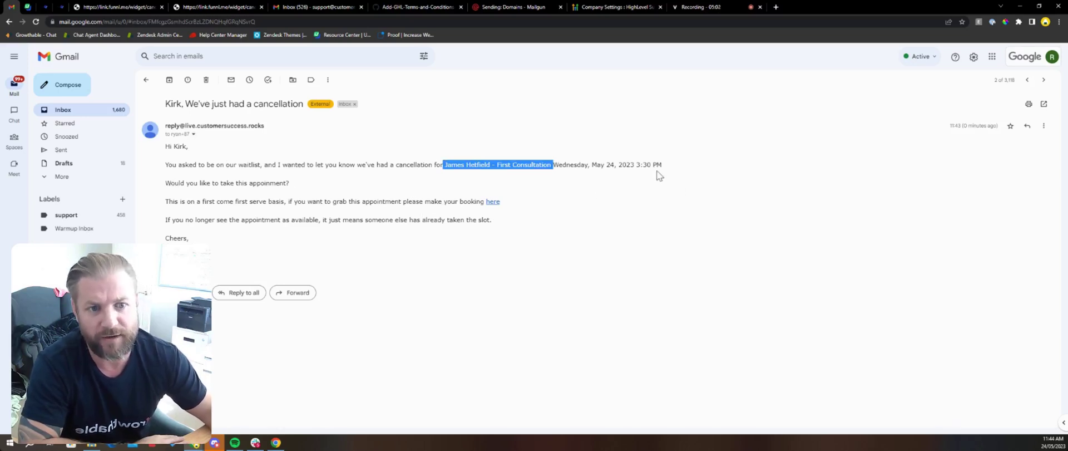
{"action": "left_click_drag", "start_coordinate": [591, 164], "coordinate": [665, 166]}
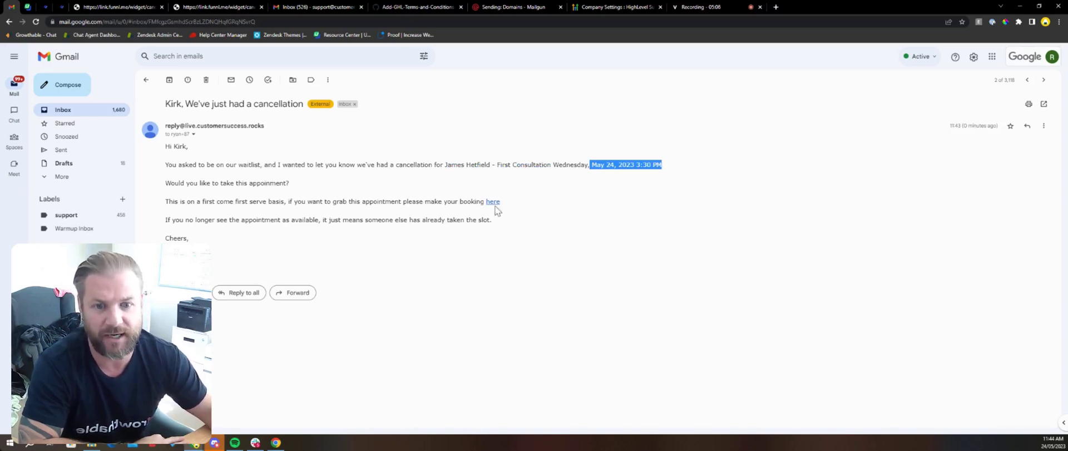
{"action": "left_click", "coordinate": [493, 202]}
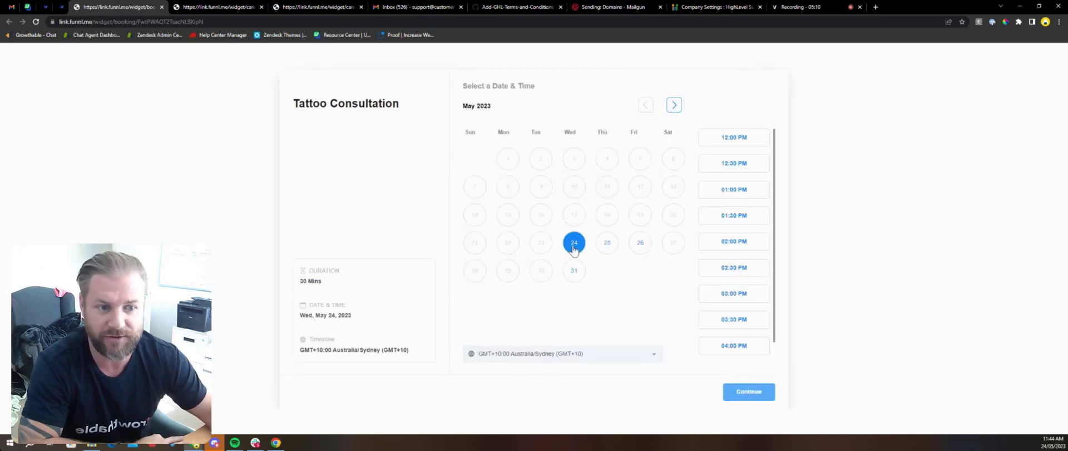
{"action": "left_click", "coordinate": [162, 7]}
{"action": "left_click_drag", "start_coordinate": [187, 220], "coordinate": [408, 220]}
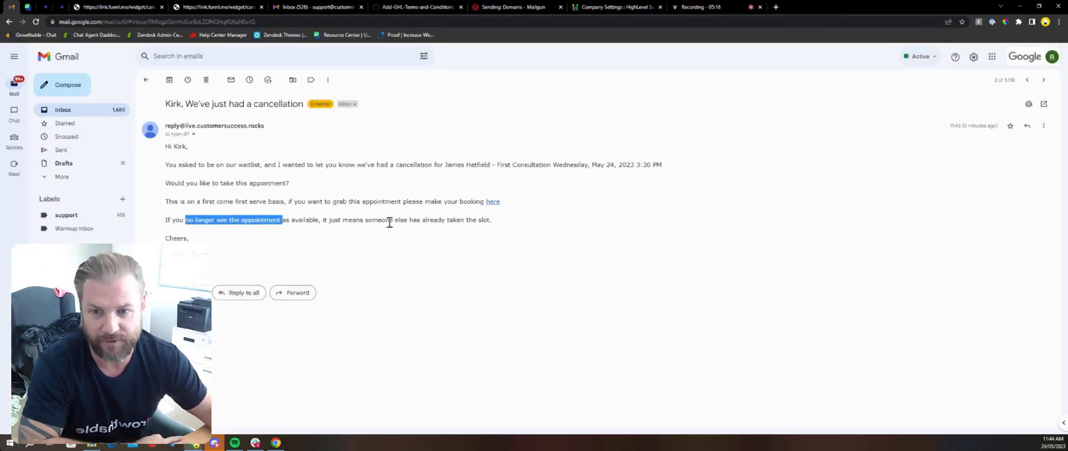
{"action": "left_click", "coordinate": [559, 217]}
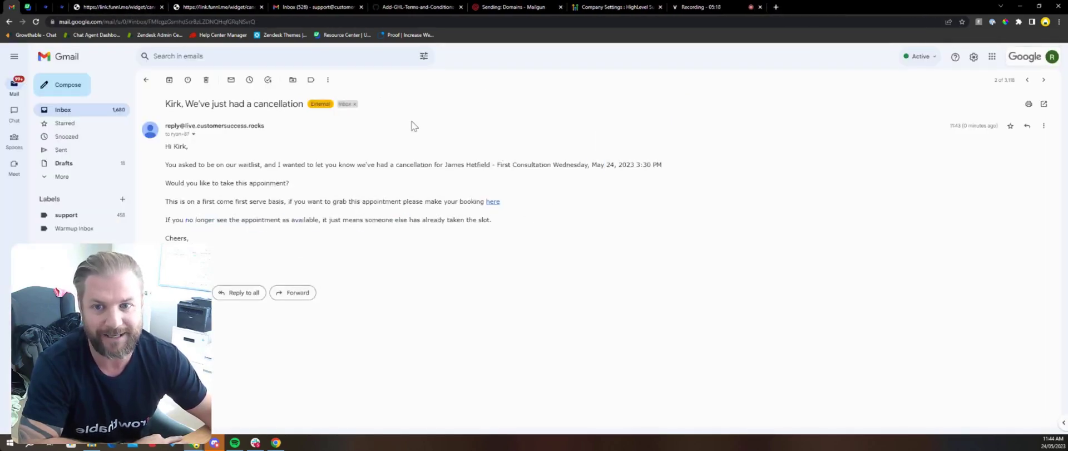